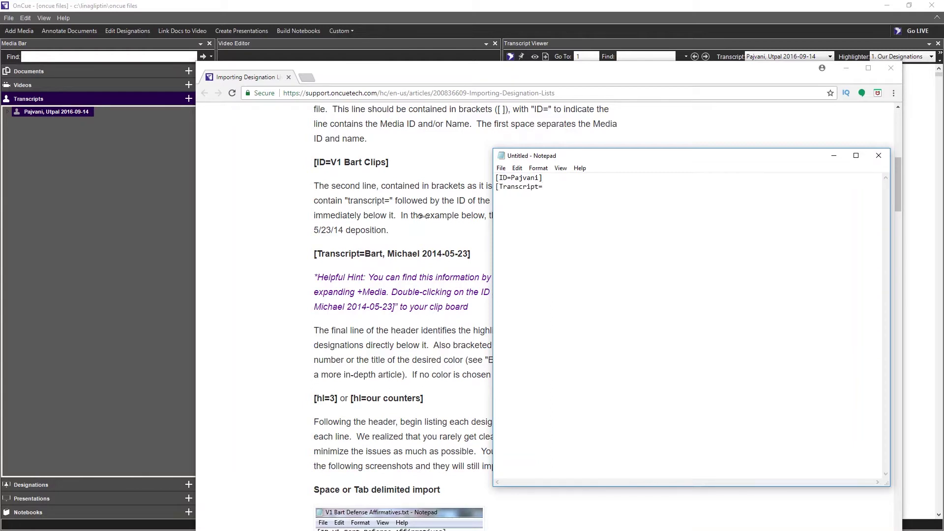
Step: Copy the deposition transcript's ID from the OnCue transcript list and paste it after "[Transcript=" in the Notepad load file
{"action": "left_click", "coordinate": [82, 137]}
{"action": "left_click", "coordinate": [55, 111]}
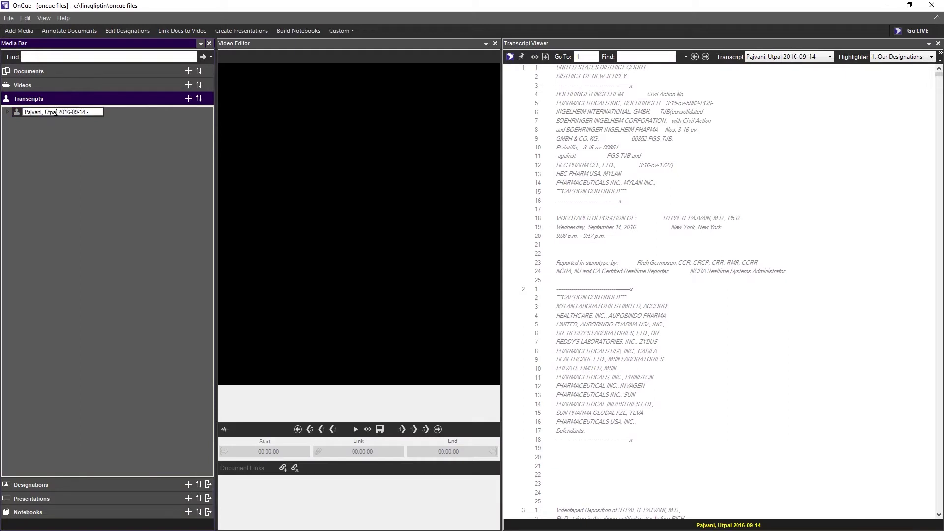
{"action": "left_click_drag", "start_coordinate": [85, 112], "coordinate": [24, 112]}
{"action": "key", "text": "ctrl+c"}
{"action": "right_click", "coordinate": [33, 112]}
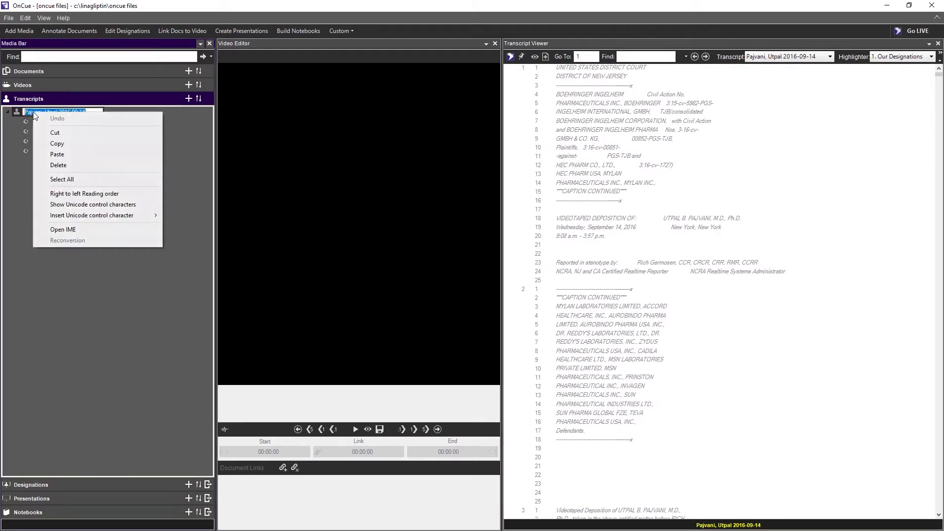
{"action": "left_click", "coordinate": [62, 143]}
{"action": "key", "text": "alt+Tab"}
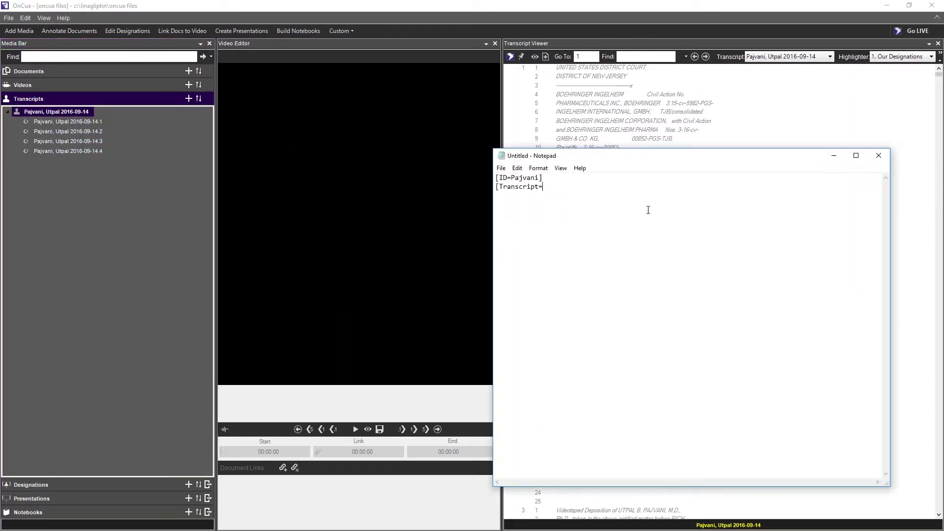
{"action": "key", "text": "ctrl+v"}
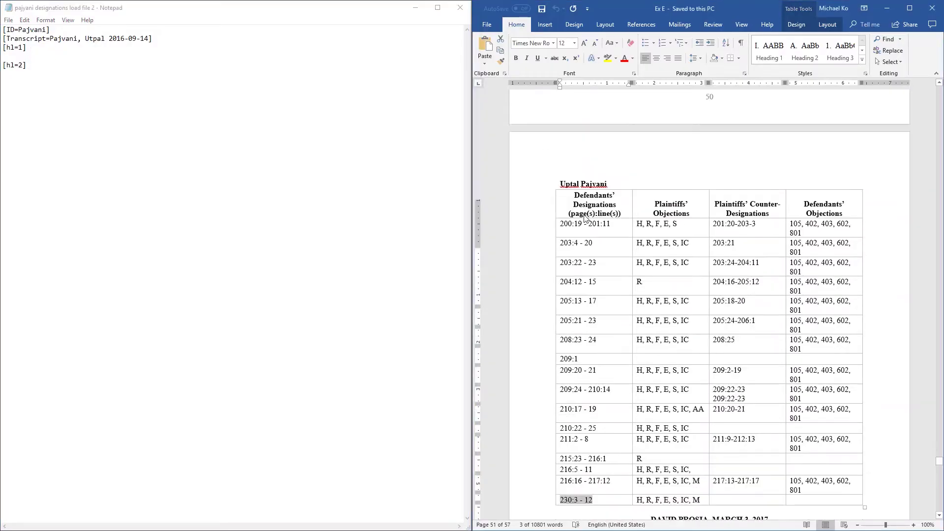
Step: Copy the defendants' designations from 23:13 - 20 to 186:16 - 25 in the Word table into the load file under [hl=1]
{"action": "scroll", "coordinate": [586, 218], "scroll_direction": "up", "scroll_amount": 15}
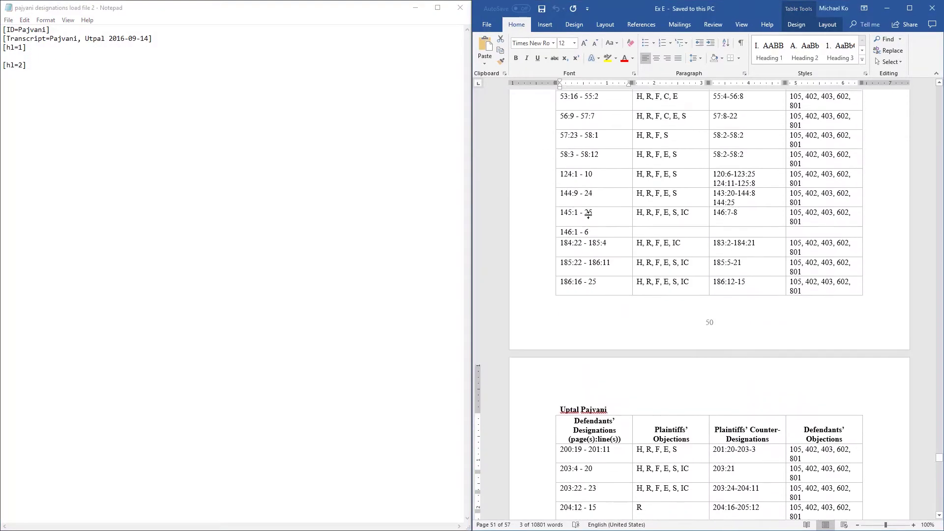
{"action": "left_click", "coordinate": [580, 285]}
{"action": "scroll", "coordinate": [574, 270], "scroll_direction": "down", "scroll_amount": 3}
{"action": "left_click_drag", "start_coordinate": [561, 171], "coordinate": [606, 379]}
{"action": "right_click", "coordinate": [606, 379]}
{"action": "left_click", "coordinate": [631, 401]}
{"action": "right_click", "coordinate": [12, 54]}
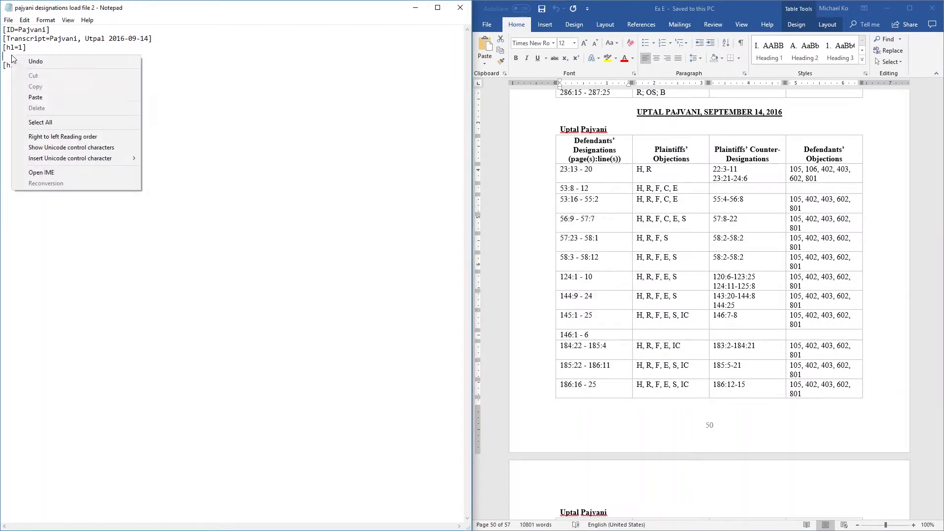
{"action": "left_click", "coordinate": [28, 99]}
Step: Append the defendants' designations from 200:19 - 201:11 to 230:3 - 12 to the [hl=1] entries, leaving no blank line before [hl=2]
{"action": "scroll", "coordinate": [516, 347], "scroll_direction": "down", "scroll_amount": 12}
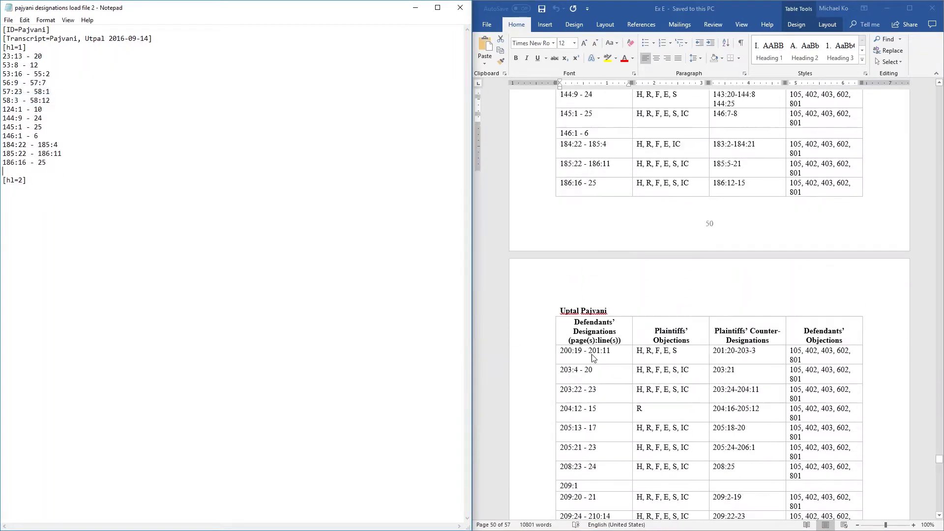
{"action": "left_click", "coordinate": [563, 202]}
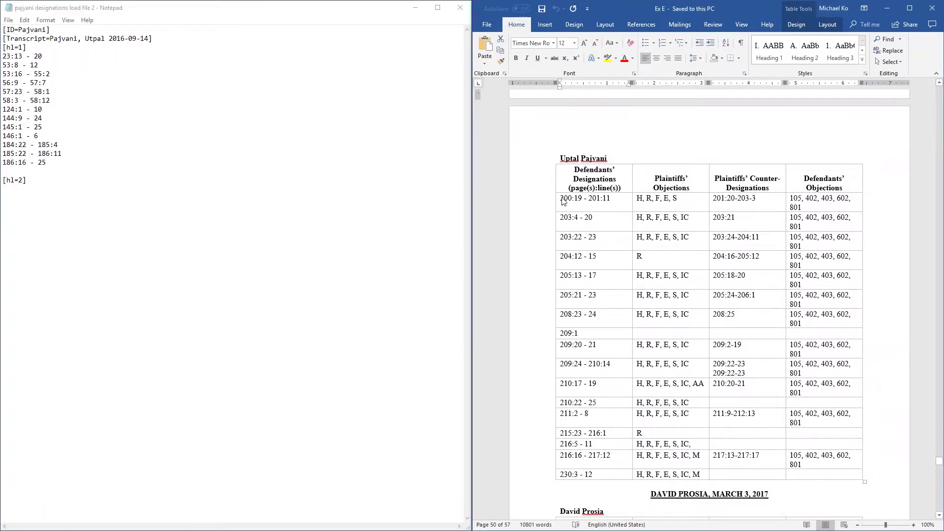
{"action": "left_click_drag", "start_coordinate": [566, 211], "coordinate": [595, 473]}
{"action": "right_click", "coordinate": [594, 473]}
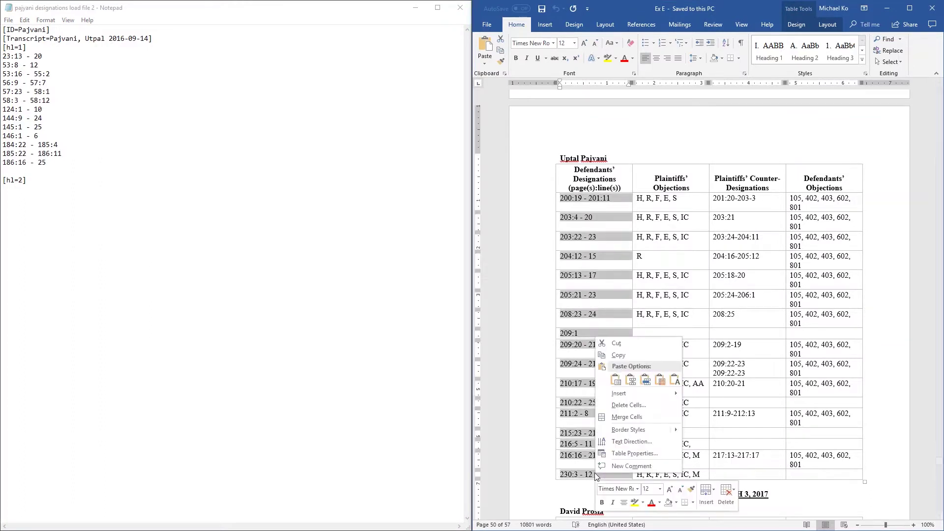
{"action": "left_click", "coordinate": [616, 355]}
{"action": "left_click", "coordinate": [27, 170]}
{"action": "right_click", "coordinate": [28, 171]}
{"action": "left_click", "coordinate": [49, 211]}
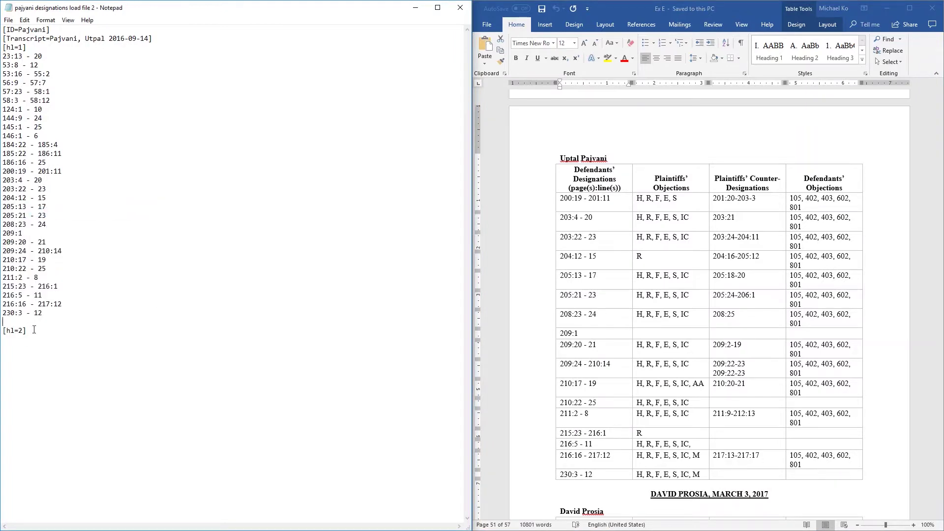
{"action": "key", "text": "BackSpace"}
Step: Copy the plaintiffs' counter-designations from 22:3-11 to 186:12-15 in the Word table into the load file under [hl=2]
{"action": "scroll", "coordinate": [702, 285], "scroll_direction": "up", "scroll_amount": 10}
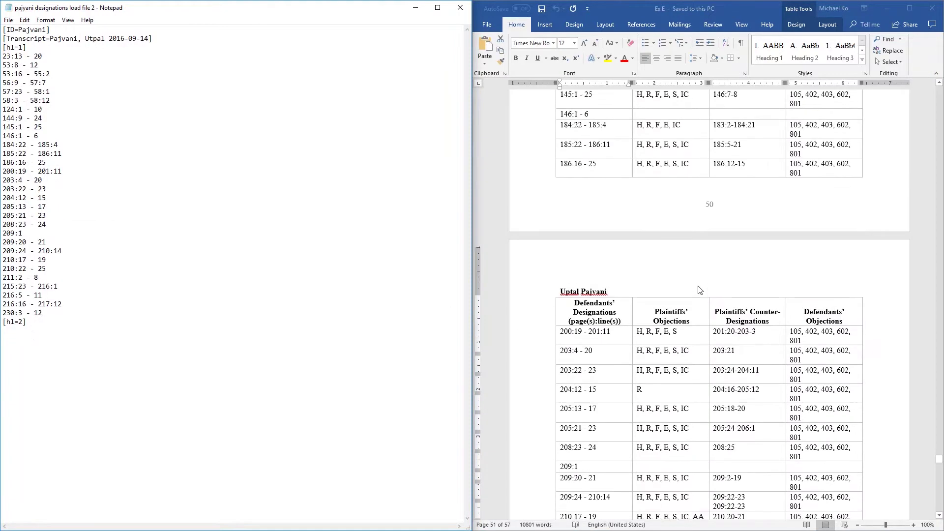
{"action": "left_click", "coordinate": [738, 226]}
{"action": "left_click_drag", "start_coordinate": [714, 143], "coordinate": [755, 359]}
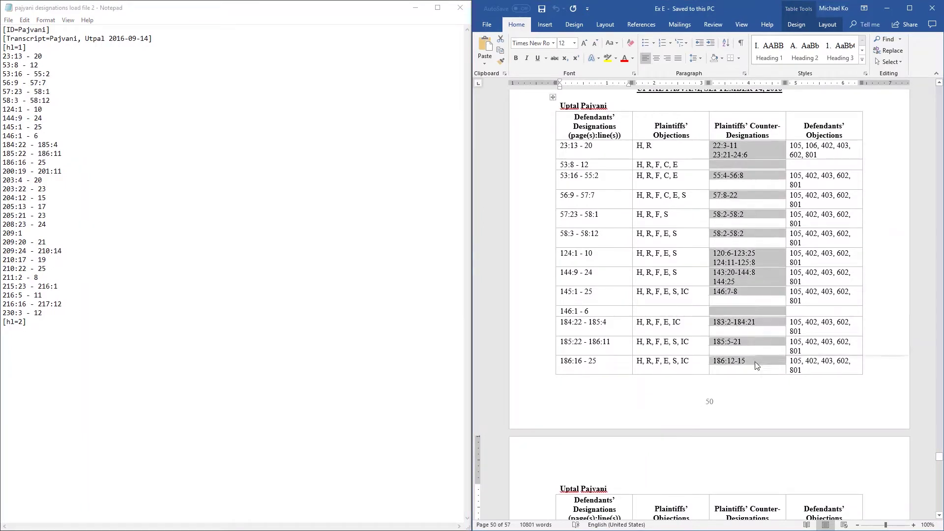
{"action": "right_click", "coordinate": [755, 359]}
{"action": "left_click", "coordinate": [760, 381]}
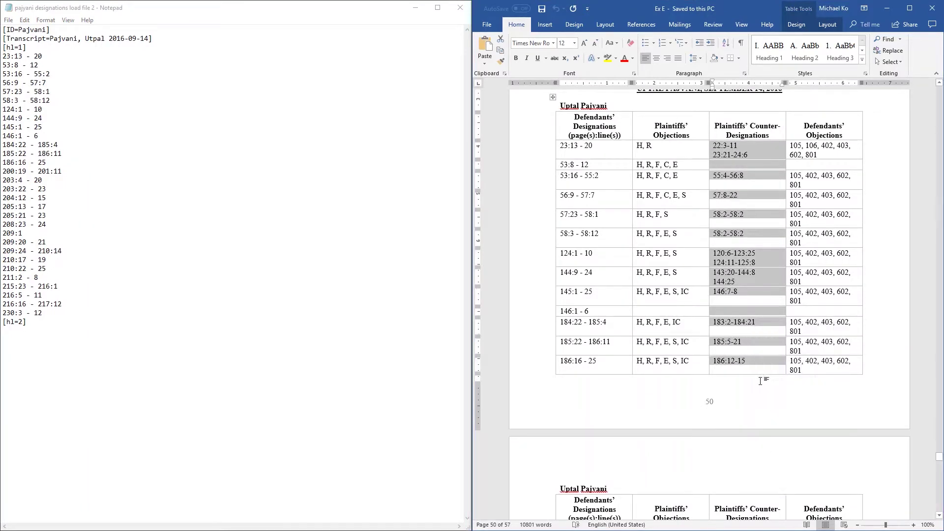
{"action": "left_click", "coordinate": [5, 331]}
{"action": "right_click", "coordinate": [5, 331]}
{"action": "left_click", "coordinate": [28, 375]}
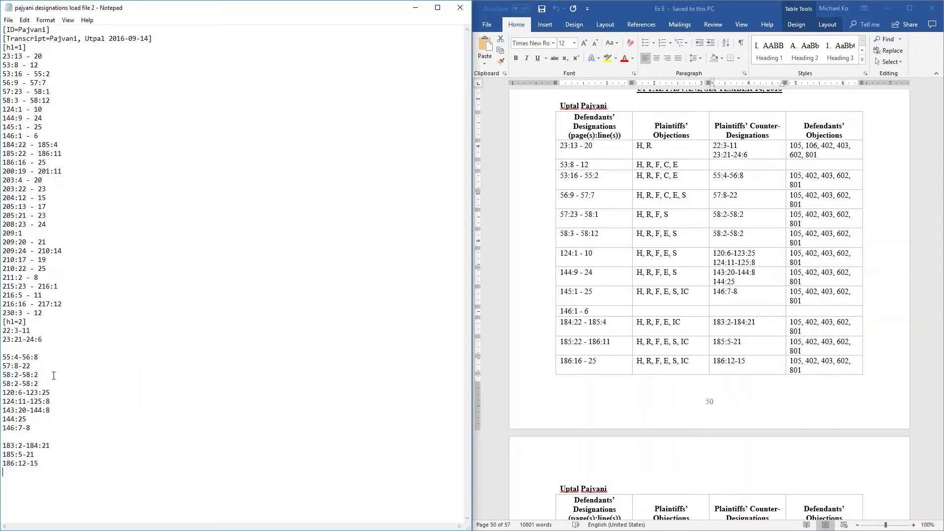
Step: Delete the blank line after 23:21-24:6 and the duplicate 58:2-58:2 entry from the pasted counter-designations
{"action": "left_click", "coordinate": [43, 352]}
{"action": "key", "text": "BackSpace"}
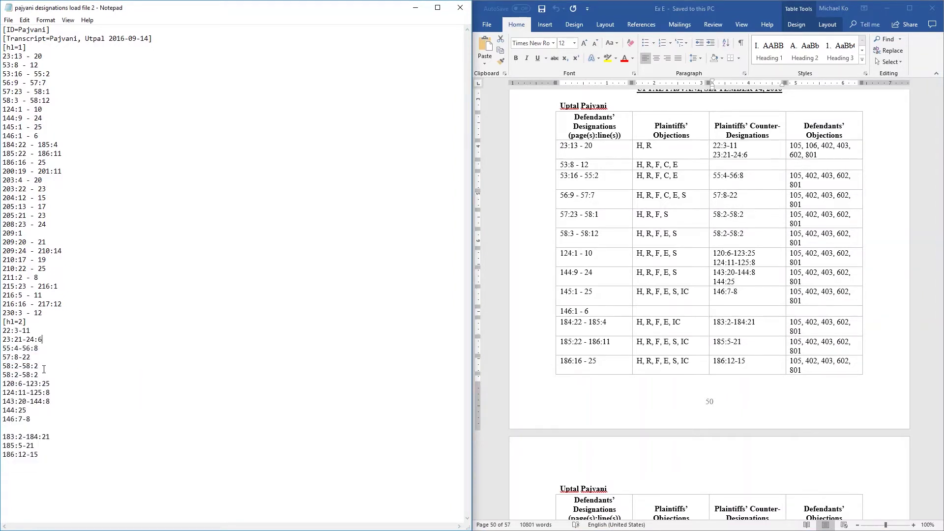
{"action": "left_click_drag", "start_coordinate": [45, 364], "coordinate": [6, 368]}
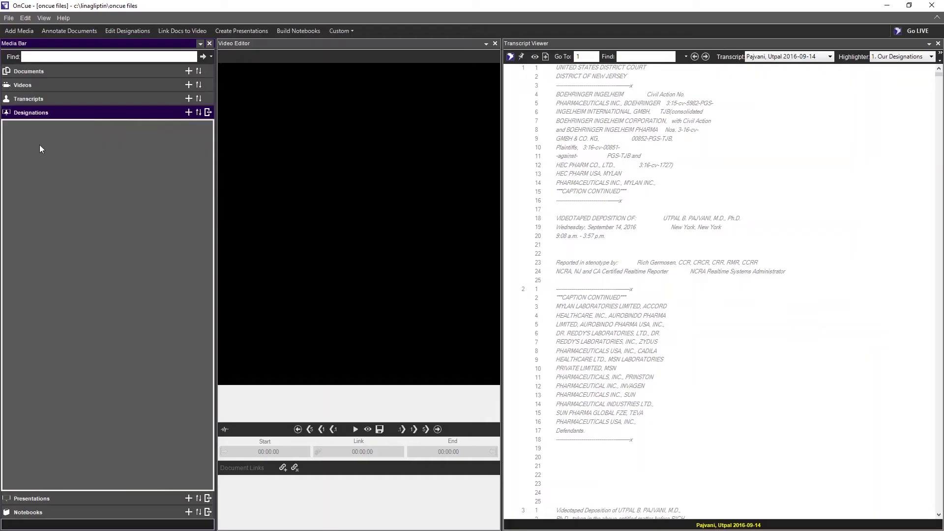
Step: In OnCue, import designations from the "designations load file 2" text file on the Desktop, keeping updates of existing records off
{"action": "right_click", "coordinate": [40, 145]}
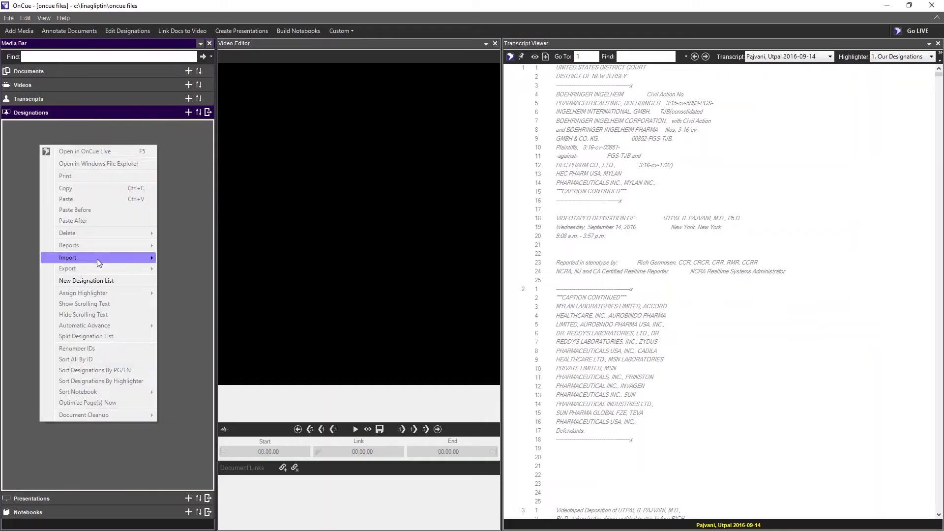
{"action": "mouse_move", "coordinate": [96, 258]}
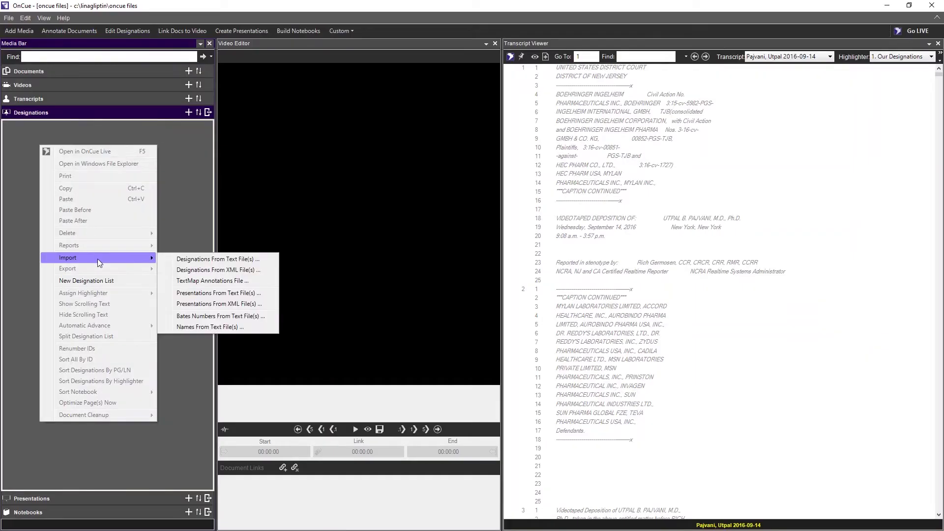
{"action": "left_click", "coordinate": [206, 259]}
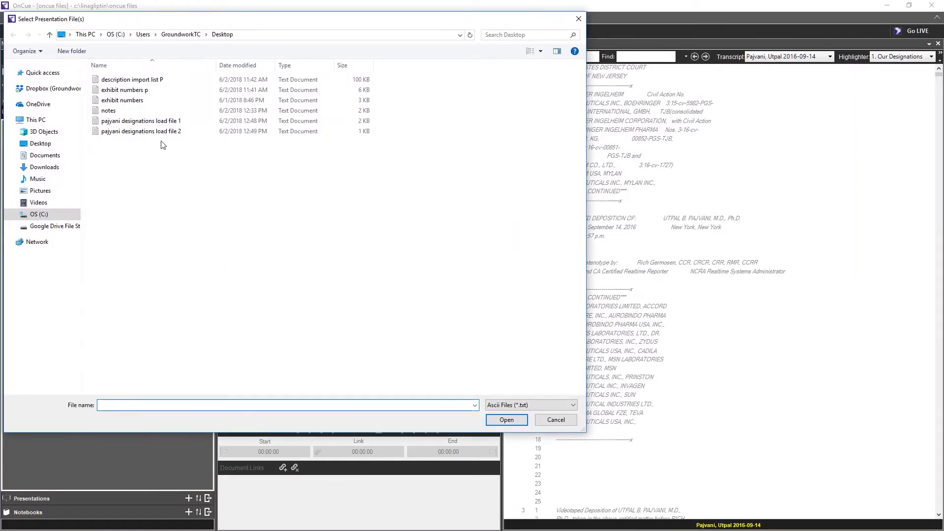
{"action": "double_click", "coordinate": [155, 131]}
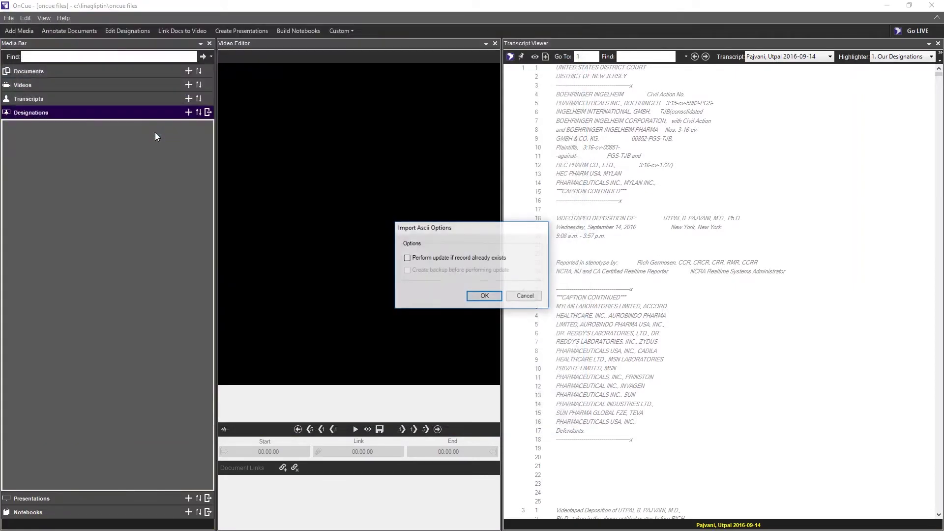
{"action": "left_click", "coordinate": [484, 298]}
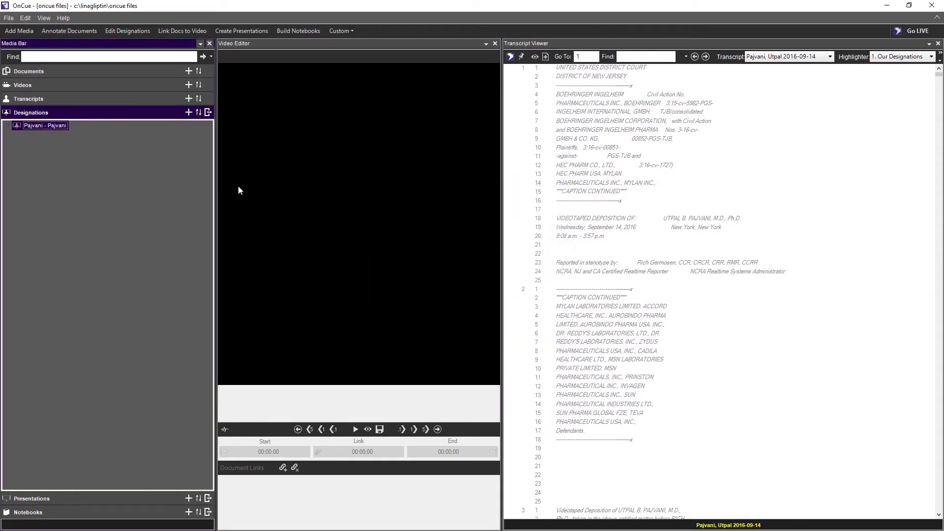
Step: Expand the imported designation list and open the 23:21 - 24:6 designation to view its clip and transcript lines
{"action": "left_click", "coordinate": [8, 127]}
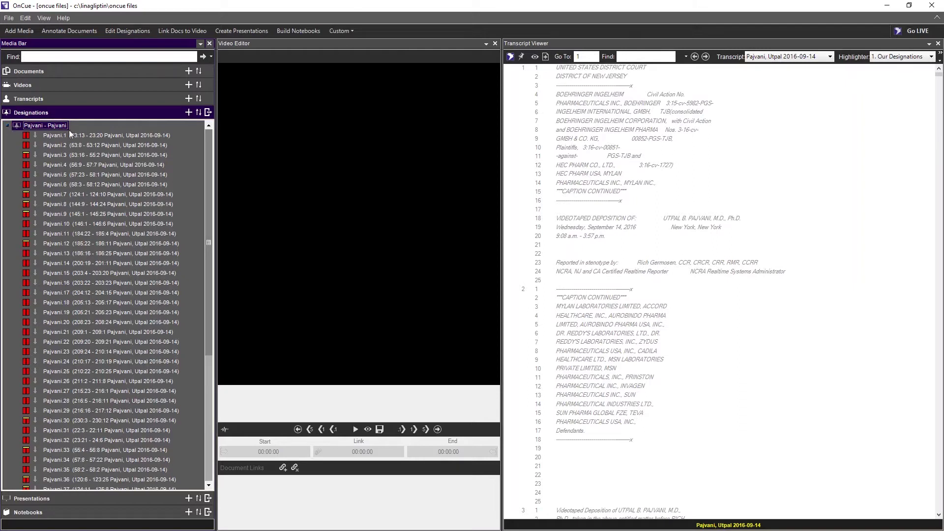
{"action": "left_click", "coordinate": [128, 432]}
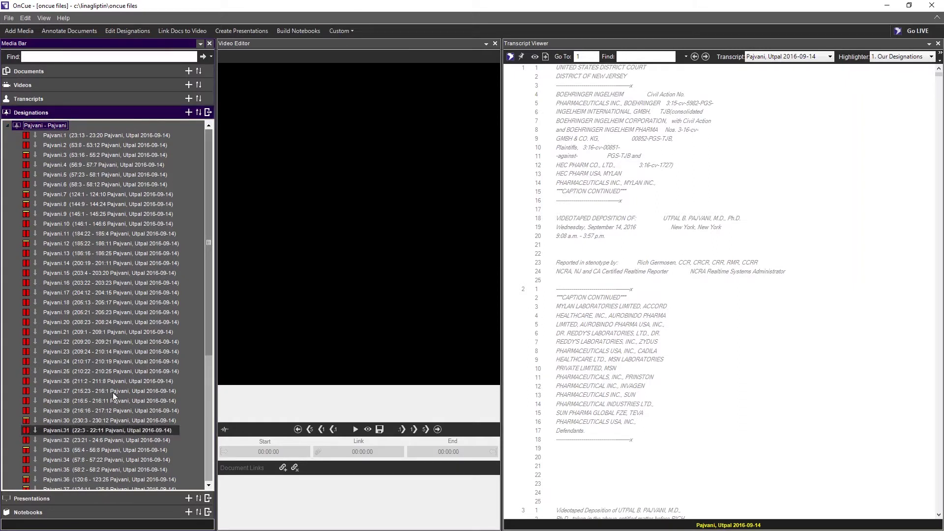
{"action": "left_click", "coordinate": [93, 441]}
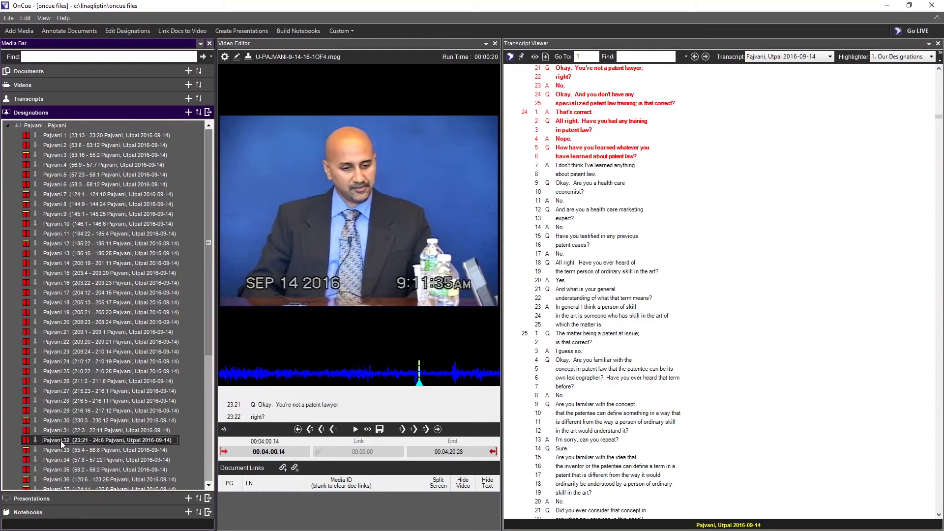
Step: Manually reorder the designation list, moving the counter-designations 23:21 - 24:6 and 22:3 - 22:11 to its beginning
{"action": "left_click_drag", "start_coordinate": [65, 441], "coordinate": [58, 137]}
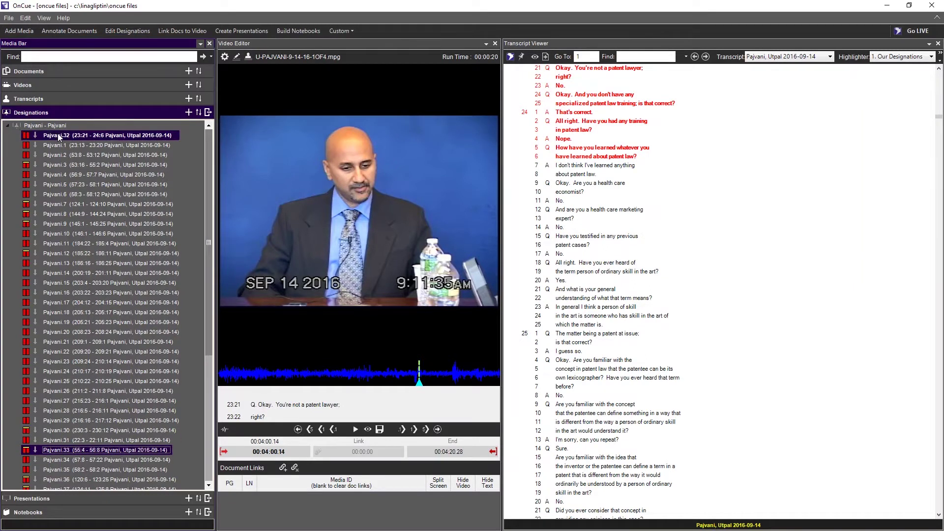
{"action": "left_click", "coordinate": [55, 440]}
{"action": "left_click_drag", "start_coordinate": [76, 393], "coordinate": [61, 146]}
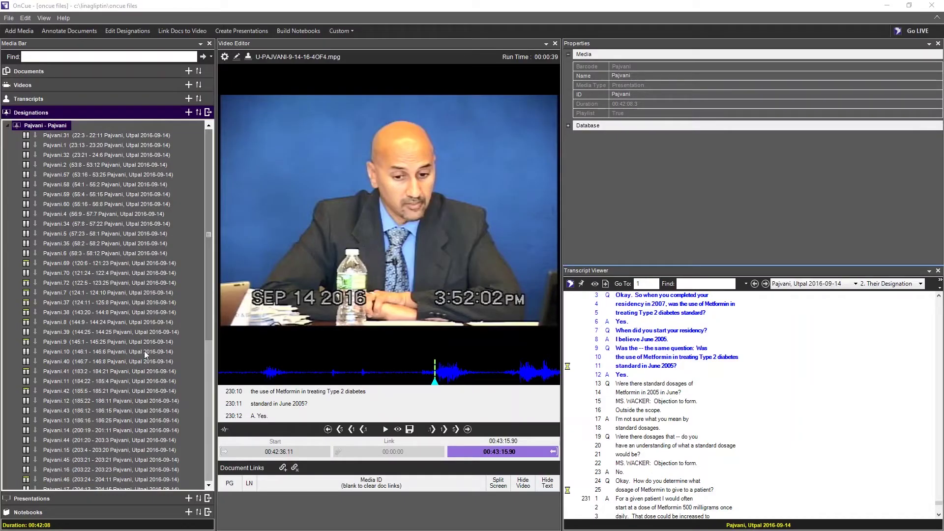
Step: Set up a transcript report for the designation list with the highlighter color key, highlighted transcript text and the Standard style
{"action": "left_click_drag", "start_coordinate": [210, 238], "coordinate": [209, 290]}
{"action": "left_click_drag", "start_coordinate": [210, 325], "coordinate": [219, 184]}
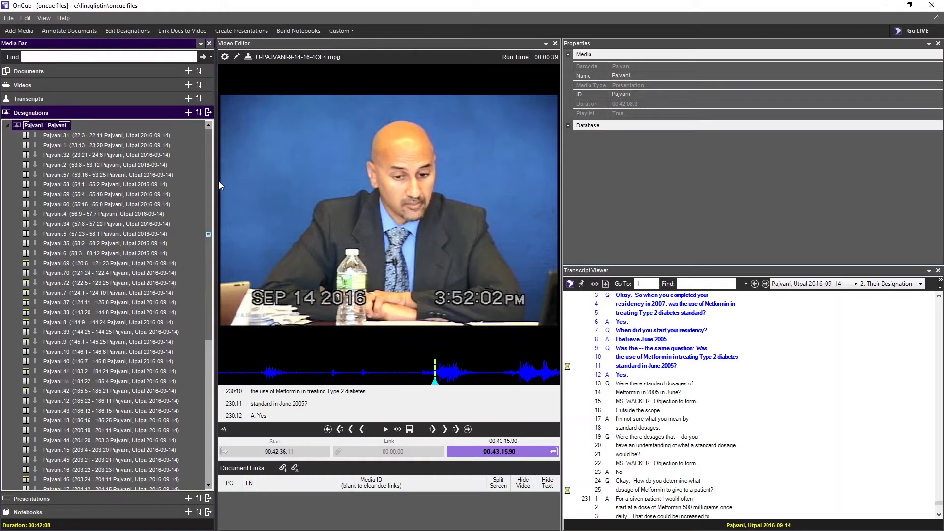
{"action": "right_click", "coordinate": [51, 126]}
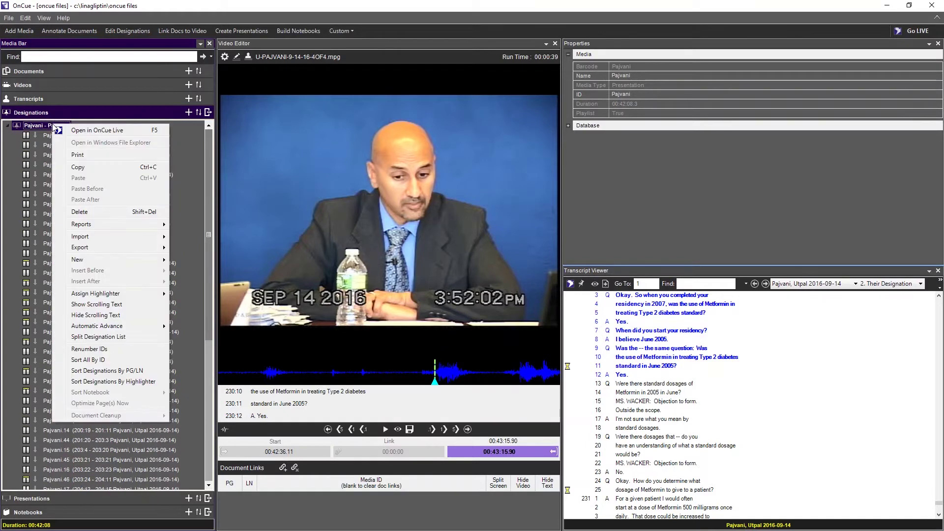
{"action": "mouse_move", "coordinate": [129, 227]}
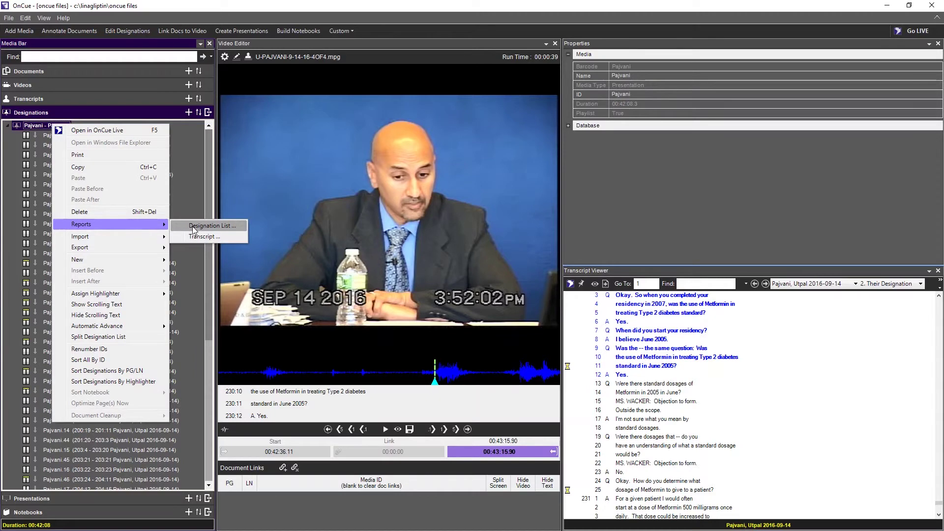
{"action": "left_click", "coordinate": [196, 237]}
{"action": "left_click", "coordinate": [399, 207]}
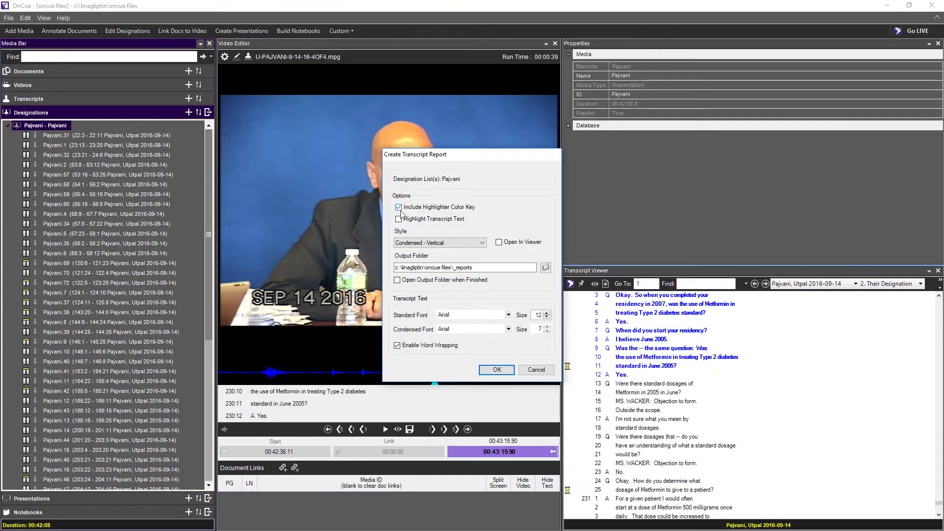
{"action": "left_click", "coordinate": [440, 242]}
{"action": "left_click", "coordinate": [440, 252]}
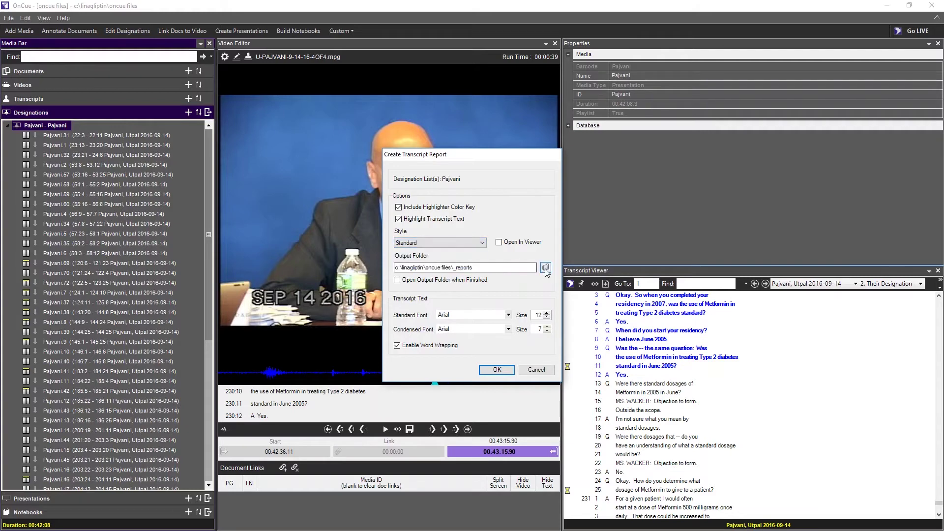
Step: Set the transcript report's output folder to the Desktop
{"action": "left_click", "coordinate": [546, 267]}
{"action": "left_click", "coordinate": [422, 234]}
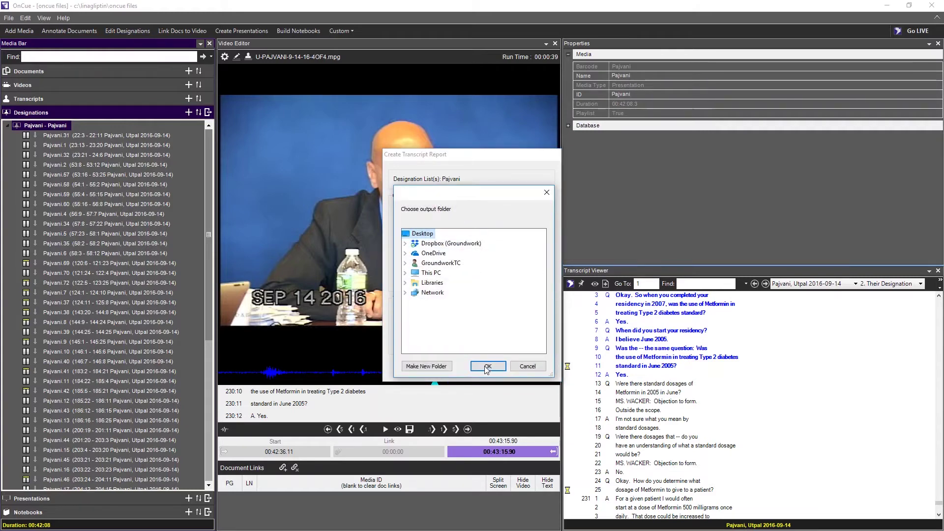
{"action": "left_click", "coordinate": [487, 367]}
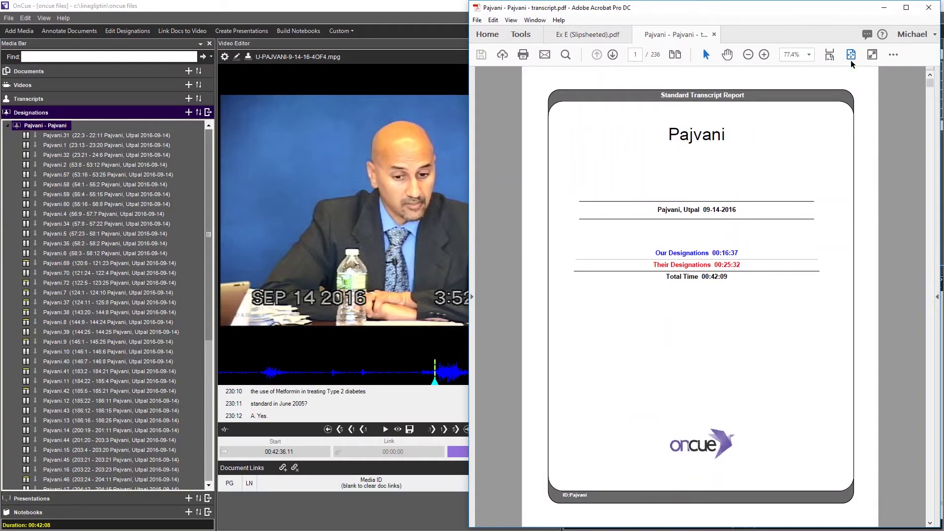
Step: Examine the designation run times on the PDF transcript report's cover and page through the transcript that follows
{"action": "left_click_drag", "start_coordinate": [733, 279], "coordinate": [701, 277]}
{"action": "key", "text": "Right"}
{"action": "scroll", "coordinate": [767, 286], "scroll_direction": "down", "scroll_amount": 3}
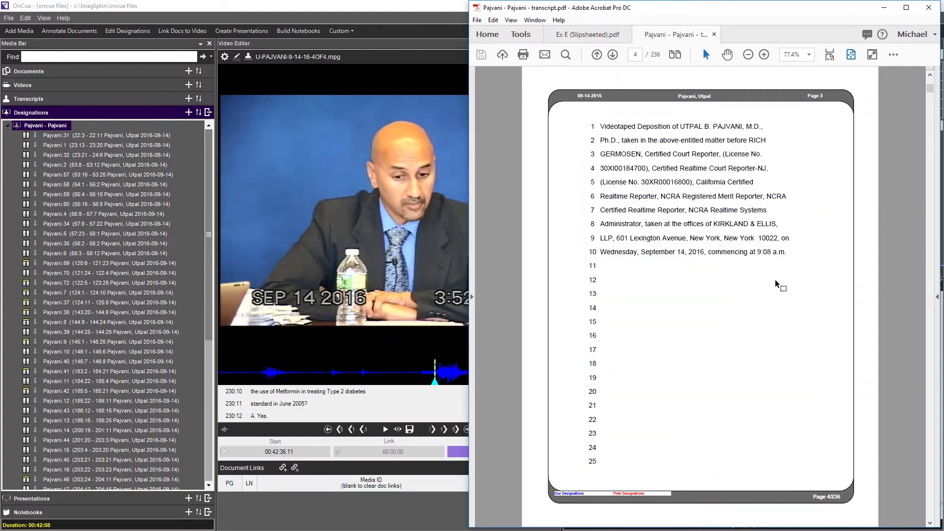
{"action": "scroll", "coordinate": [777, 284], "scroll_direction": "down", "scroll_amount": 2}
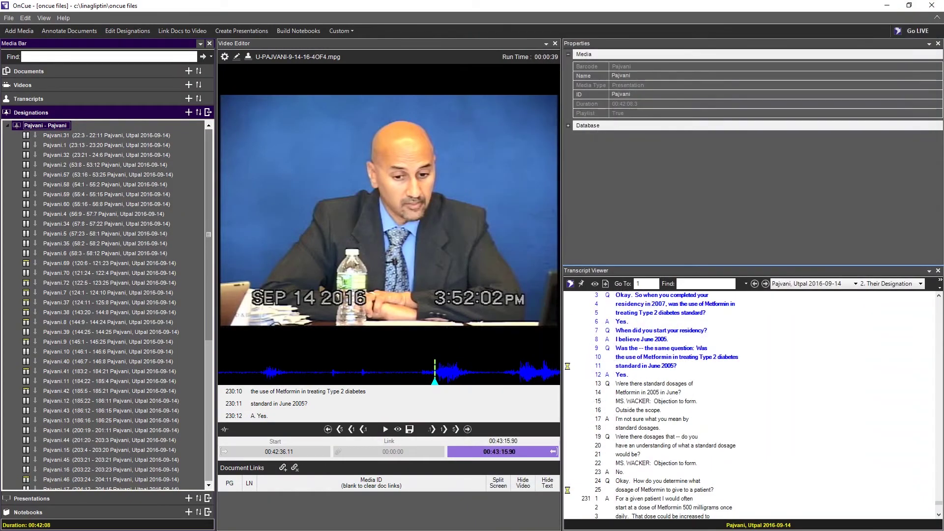
Step: Create a designation run report for the designation list with the highlighter color key, opened in the viewer and output to the Desktop
{"action": "left_click", "coordinate": [96, 163]}
{"action": "right_click", "coordinate": [109, 125]}
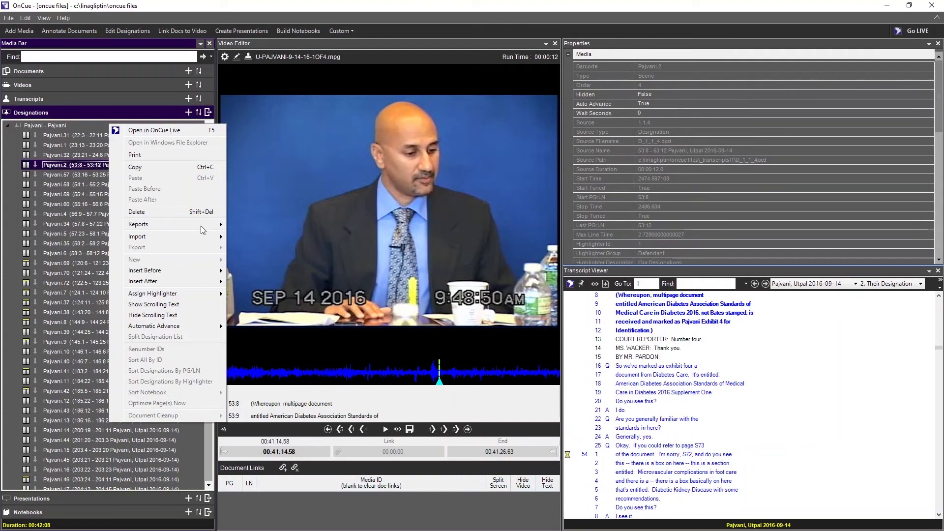
{"action": "mouse_move", "coordinate": [197, 223]}
{"action": "left_click", "coordinate": [249, 224]}
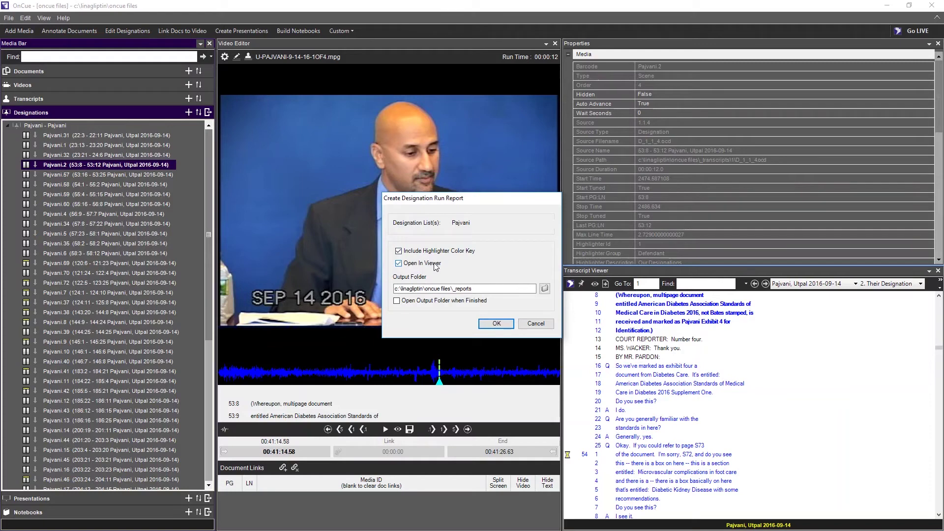
{"action": "left_click", "coordinate": [544, 288]}
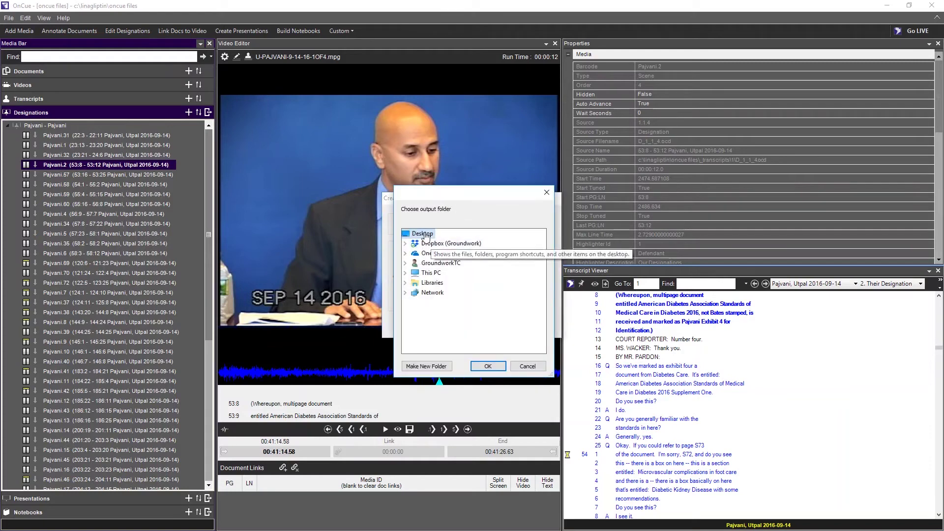
{"action": "left_click", "coordinate": [487, 367]}
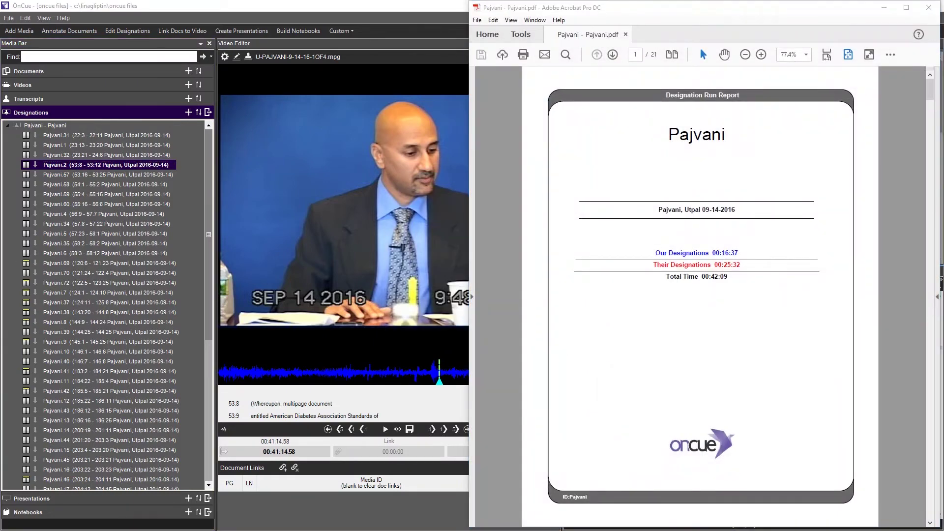
Step: Page through the designation run report from its cover to the closing run-time summary, examining the color-coded testimony in playback order
{"action": "scroll", "coordinate": [593, 168], "scroll_direction": "down", "scroll_amount": 3}
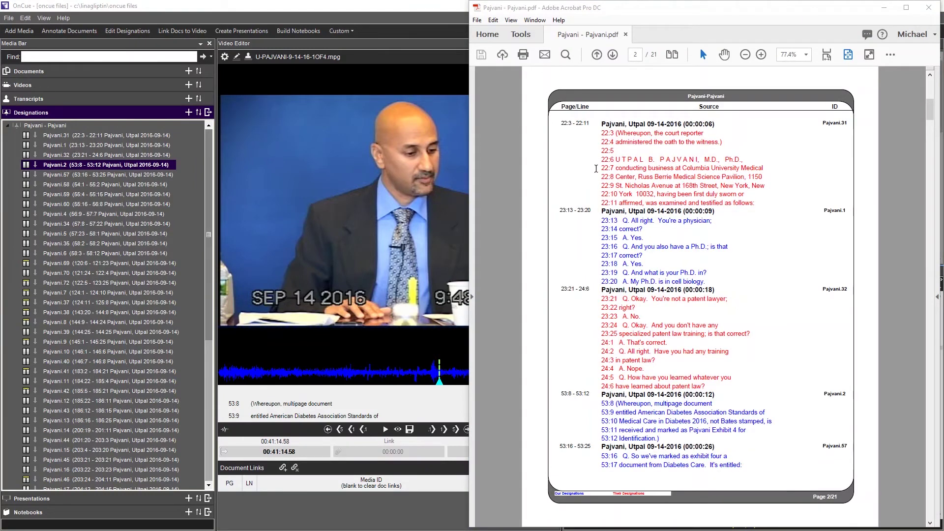
{"action": "scroll", "coordinate": [596, 169], "scroll_direction": "down", "scroll_amount": 15}
{"action": "scroll", "coordinate": [596, 168], "scroll_direction": "down", "scroll_amount": 15}
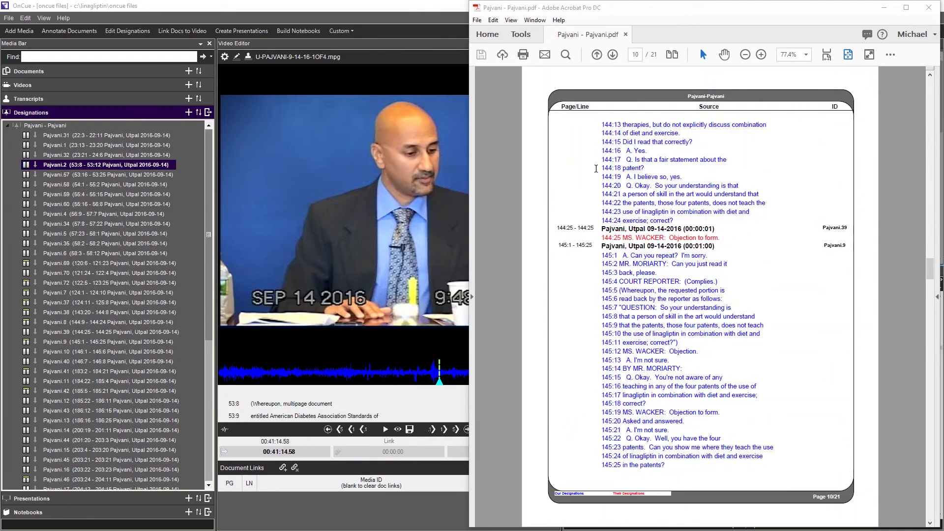
{"action": "scroll", "coordinate": [596, 168], "scroll_direction": "down", "scroll_amount": 20}
{"action": "scroll", "coordinate": [596, 169], "scroll_direction": "down", "scroll_amount": 15}
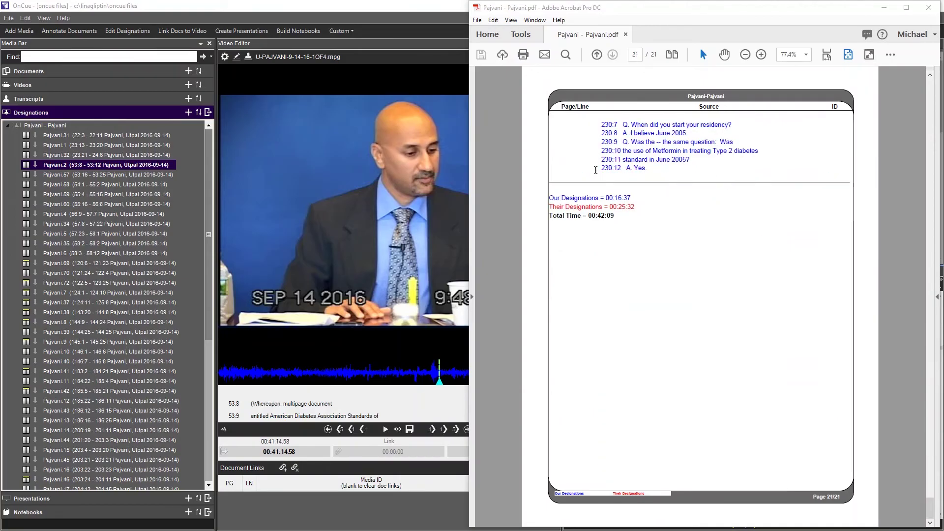